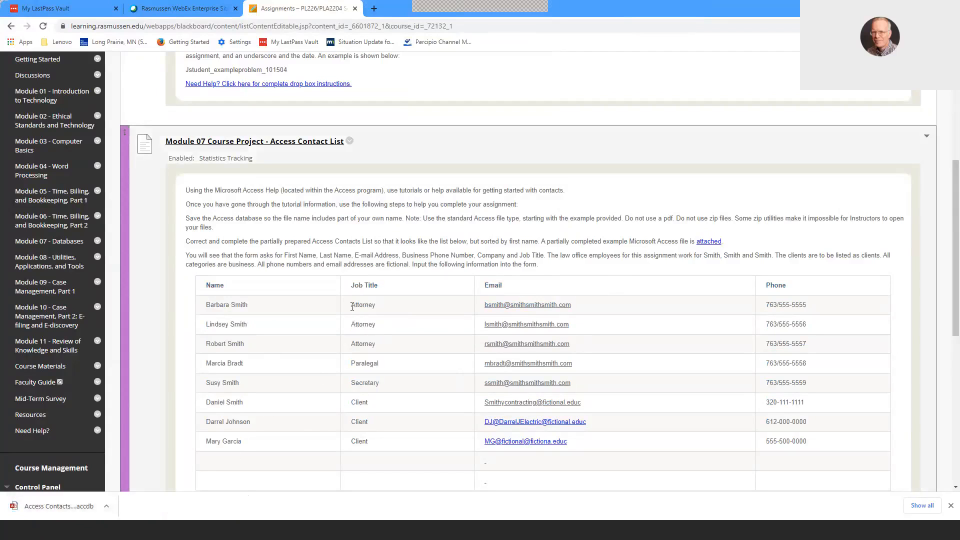
- Examine the names and phone numbers in the Module 07 Course Project contact table
{"action": "left_click_drag", "start_coordinate": [206, 305], "coordinate": [220, 363]}
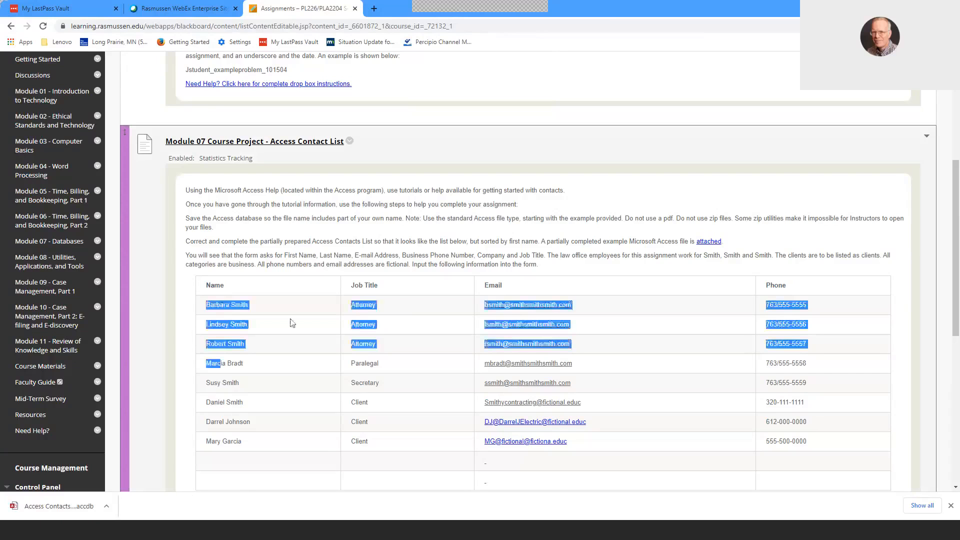
{"action": "left_click", "coordinate": [407, 307]}
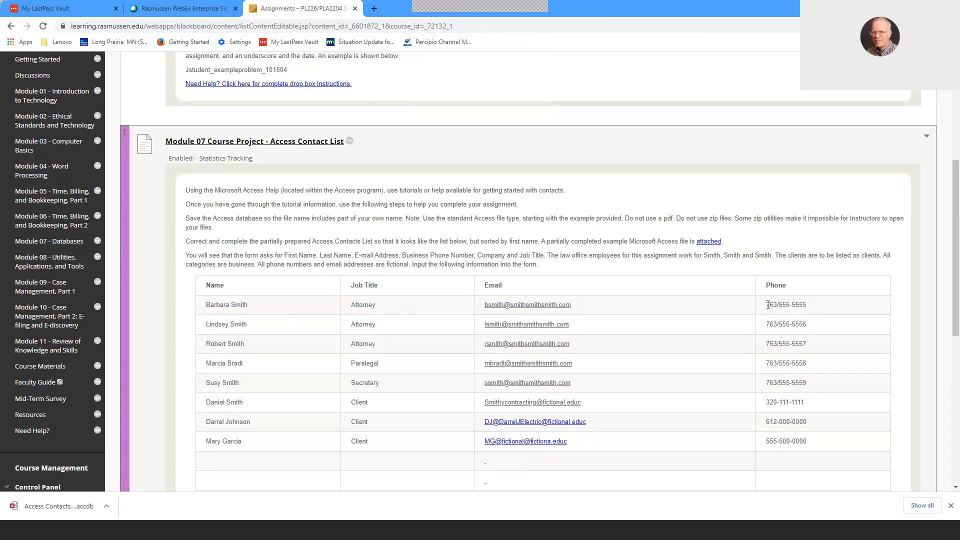
{"action": "left_click_drag", "start_coordinate": [768, 305], "coordinate": [496, 461]}
{"action": "left_click", "coordinate": [720, 426]}
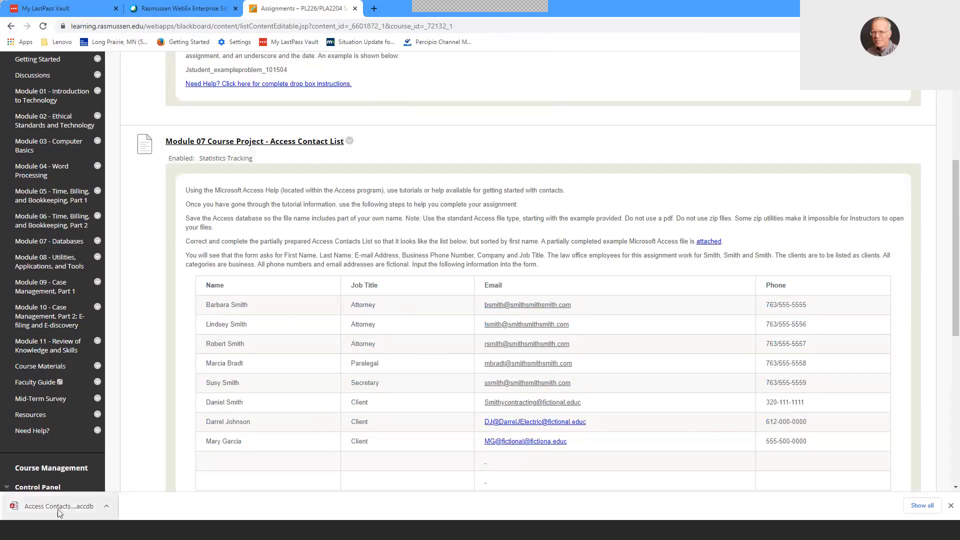
- Open the downloaded Access Contacts database in Microsoft Access and close the Getting Started window
{"action": "left_click", "coordinate": [57, 509]}
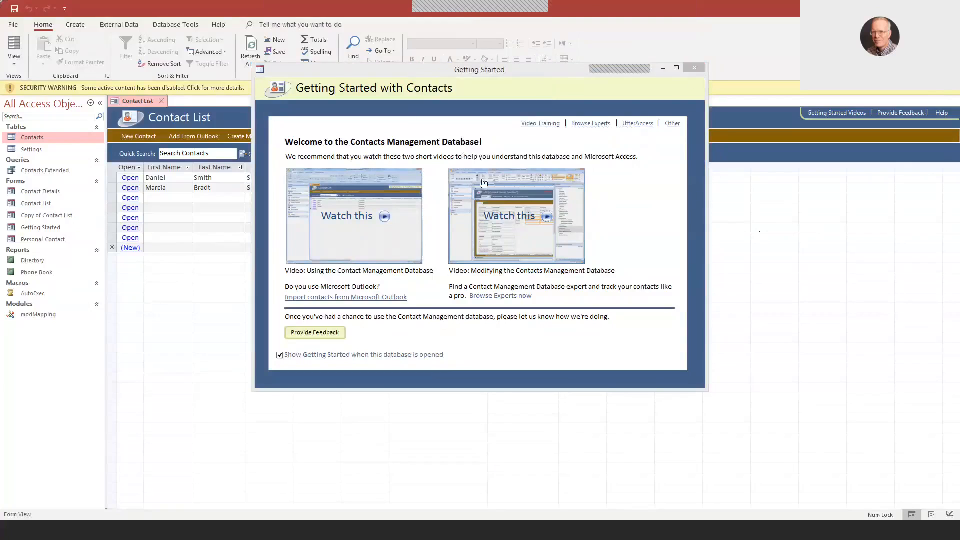
{"action": "left_click", "coordinate": [694, 67]}
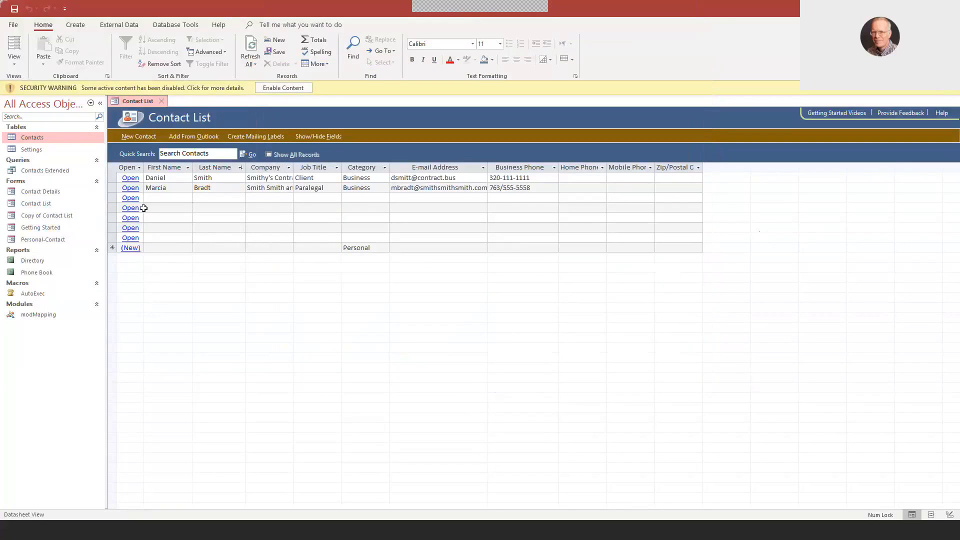
- Open the first blank contact record and enter the first attorney's first and last name from the assignment
{"action": "left_click", "coordinate": [131, 198]}
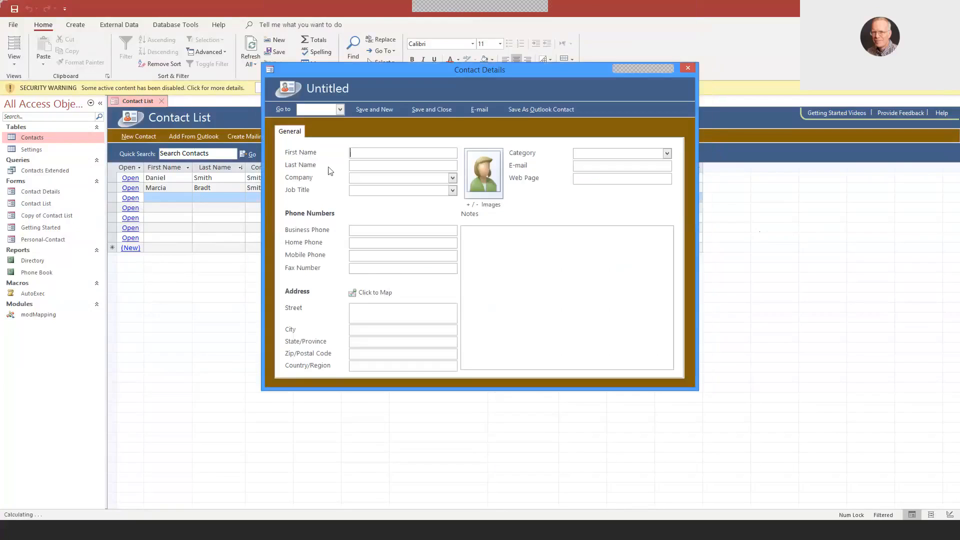
{"action": "left_click", "coordinate": [220, 533]}
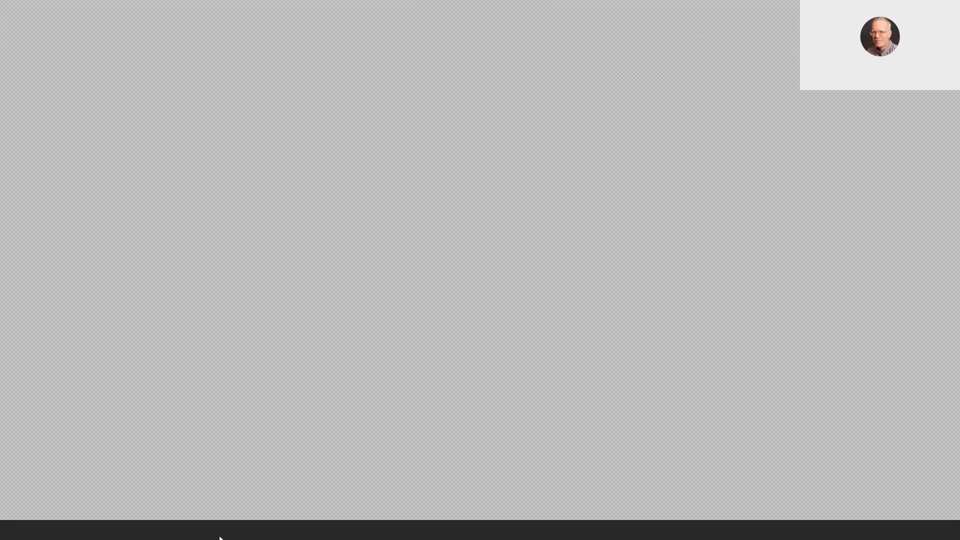
{"action": "left_click", "coordinate": [219, 539]}
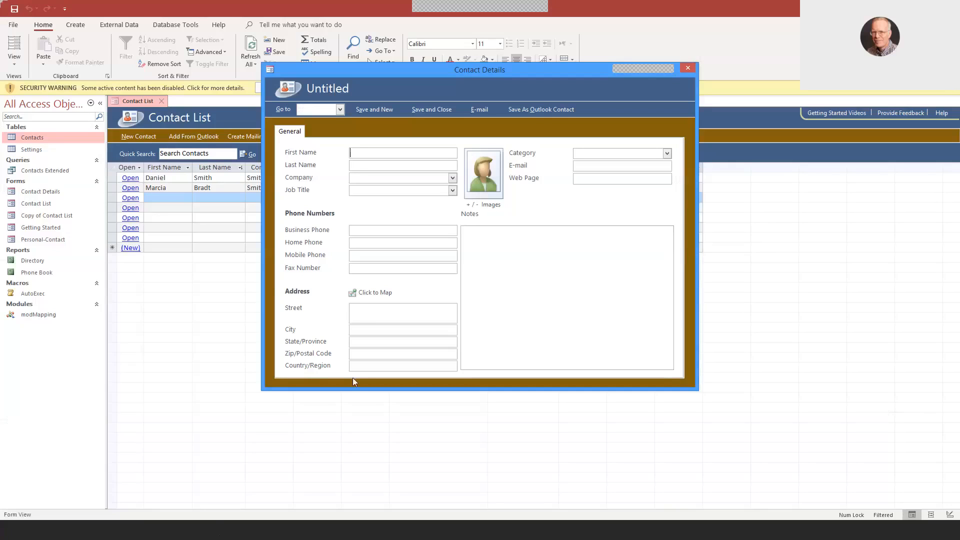
{"action": "type", "text": "bar"}
{"action": "key", "text": "BackSpace"}
{"action": "key", "text": "BackSpace"}
{"action": "key", "text": "Tab"}
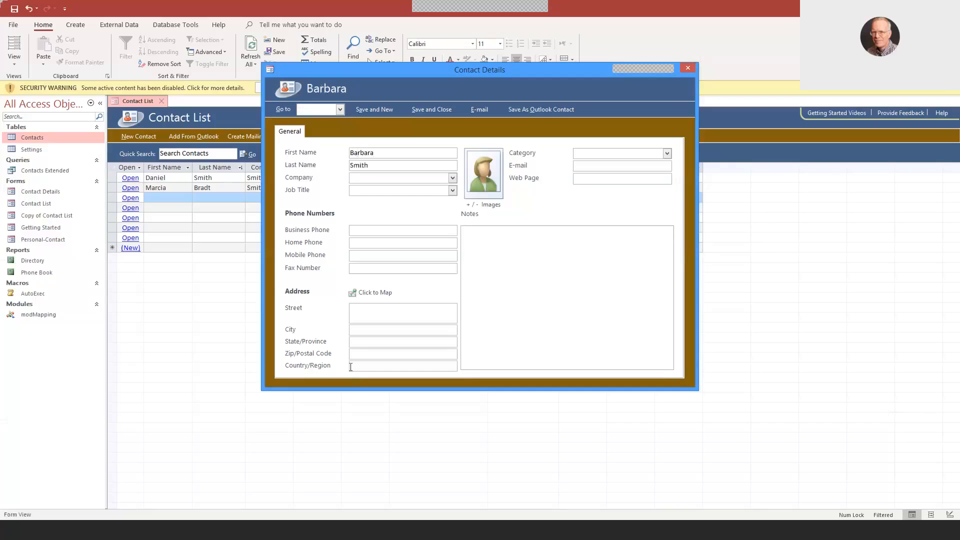
- Set the contact's company to Smith Smith and Smith and the job title to Attorney
{"action": "left_click", "coordinate": [452, 179]}
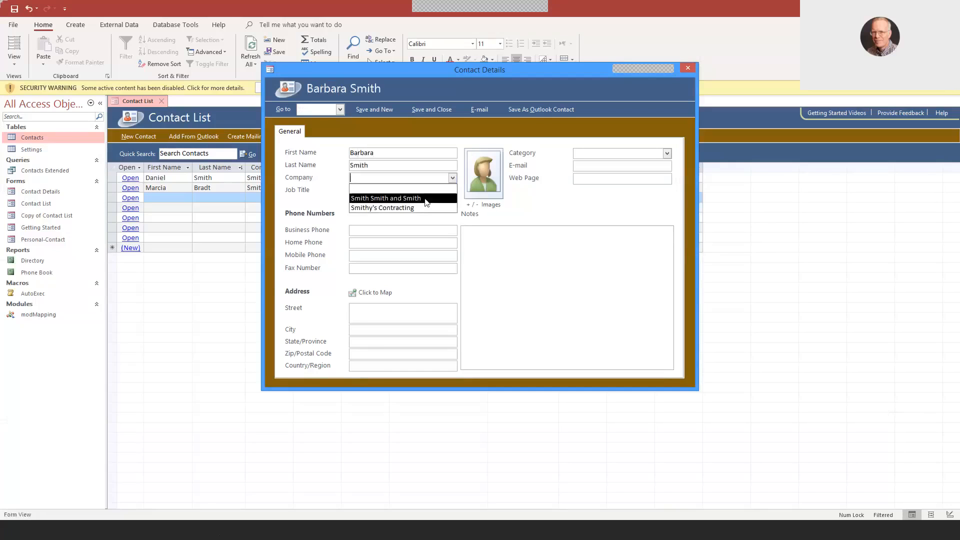
{"action": "left_click", "coordinate": [426, 199]}
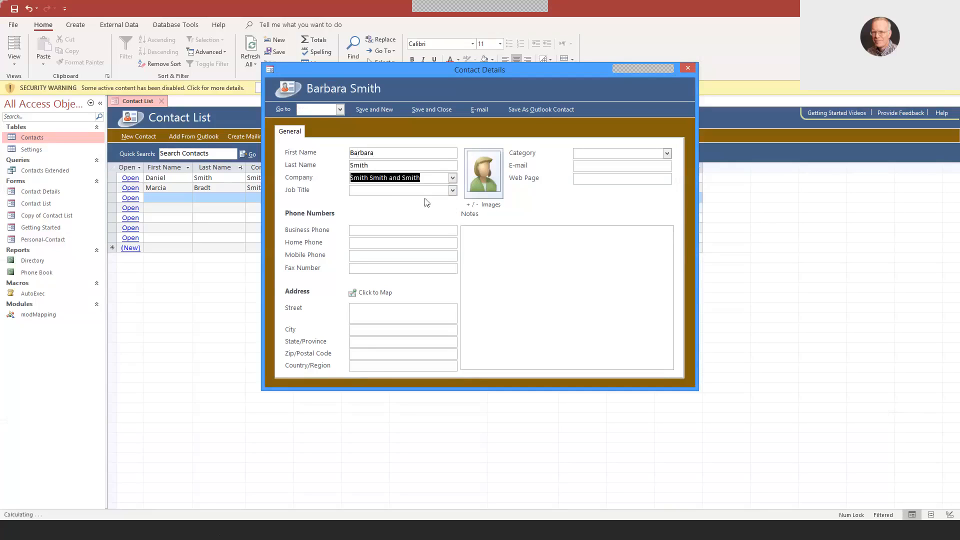
{"action": "left_click", "coordinate": [452, 190]}
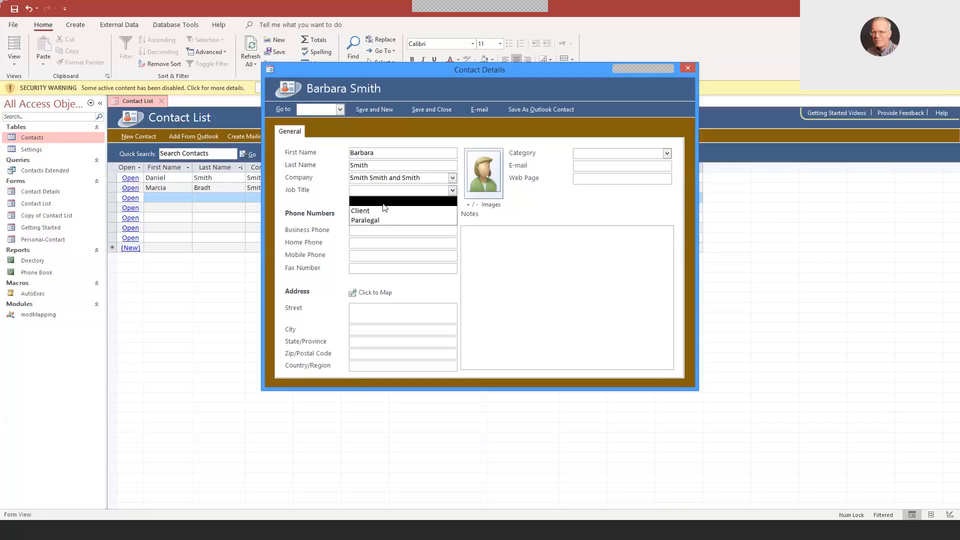
{"action": "left_click", "coordinate": [389, 202]}
{"action": "type", "text": "Attorney"}
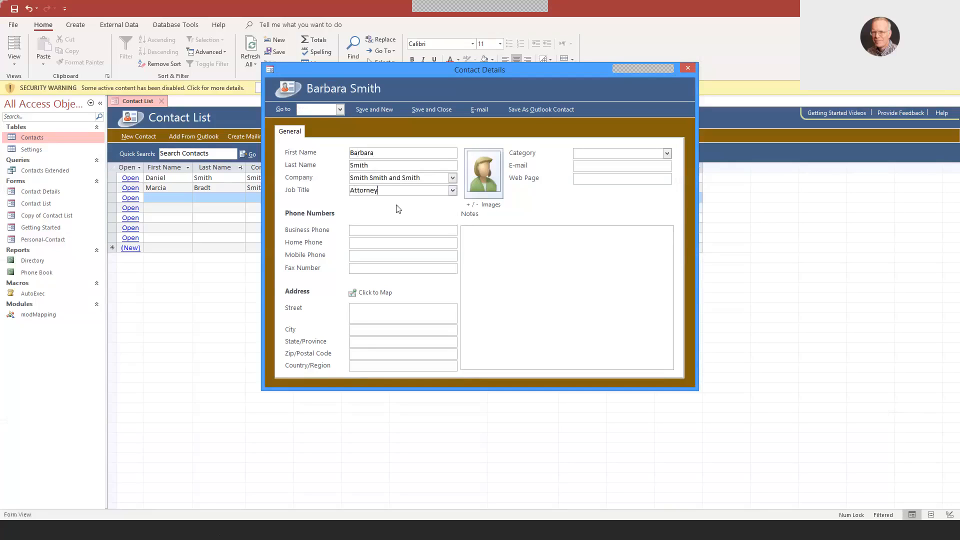
- Categorize the contact as Business and enter the contact's e-mail address
{"action": "left_click", "coordinate": [667, 153]}
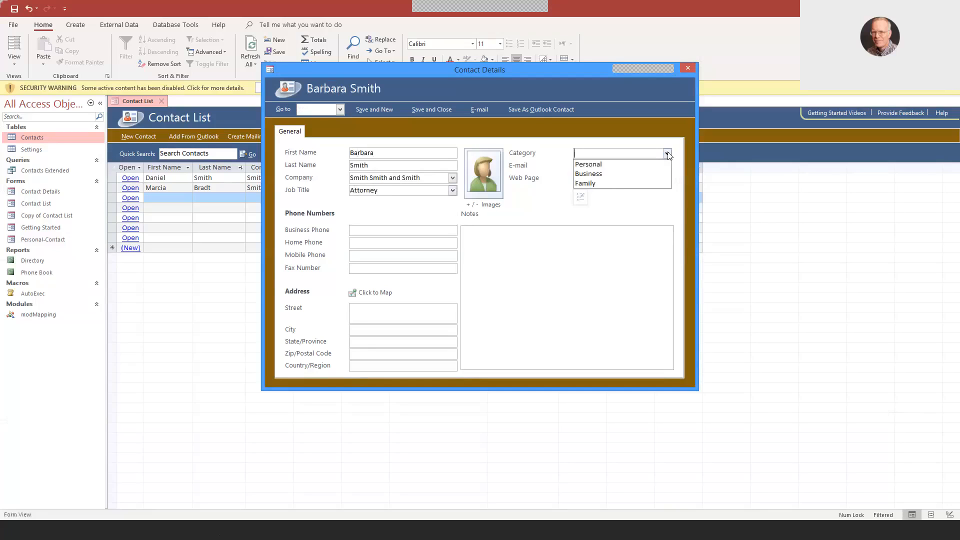
{"action": "left_click", "coordinate": [615, 174]}
{"action": "left_click", "coordinate": [604, 167]}
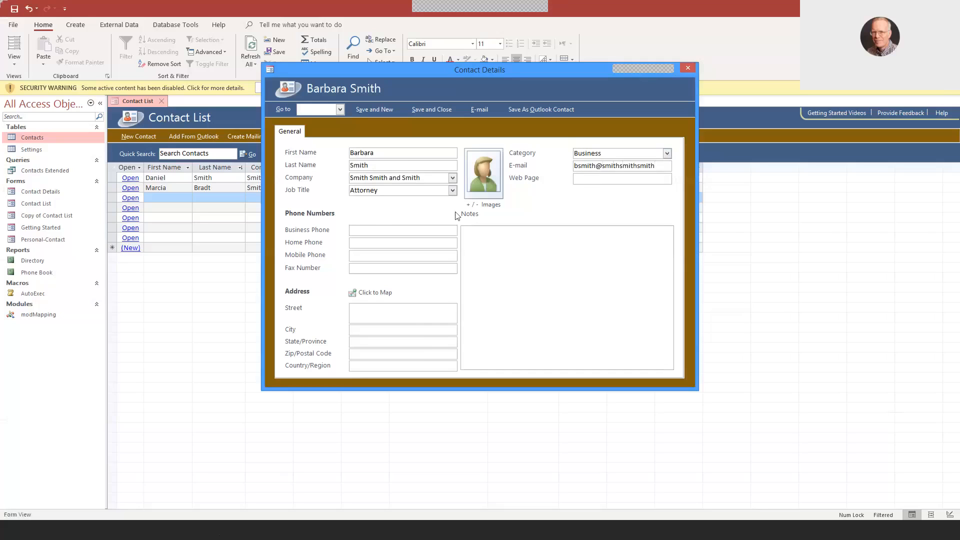
- Enter the contact's business phone number, then save and close the record
{"action": "left_click", "coordinate": [378, 229]}
{"action": "left_click", "coordinate": [585, 179]}
{"action": "type", "text": "763-555-5555"}
{"action": "left_click", "coordinate": [431, 111]}
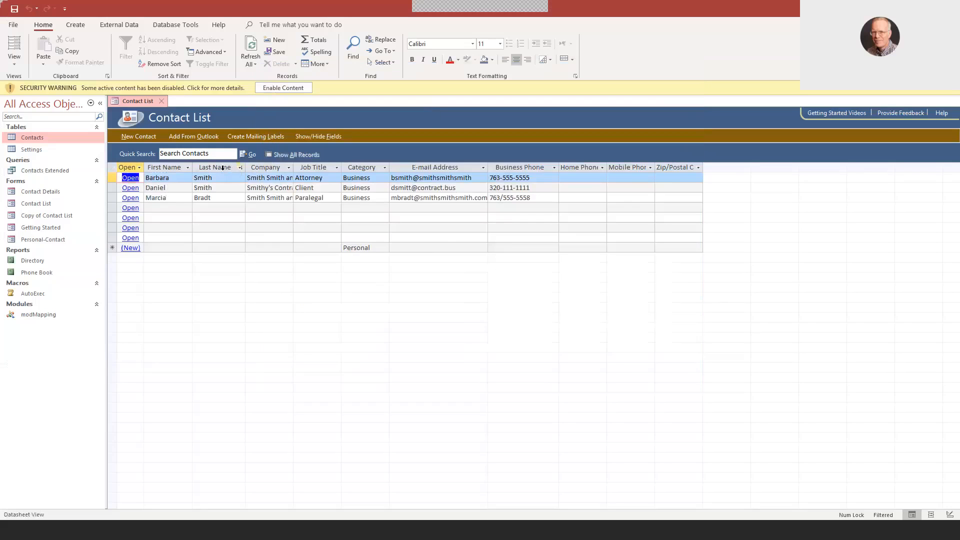
- Sort the contact list by First Name from A to Z, then reverse it to Z to A
{"action": "left_click", "coordinate": [169, 168]}
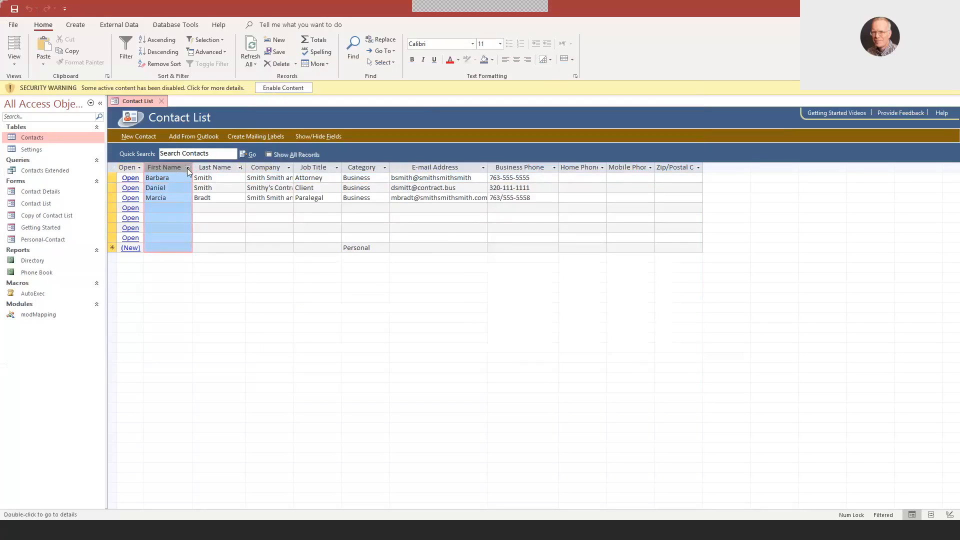
{"action": "left_click", "coordinate": [188, 168]}
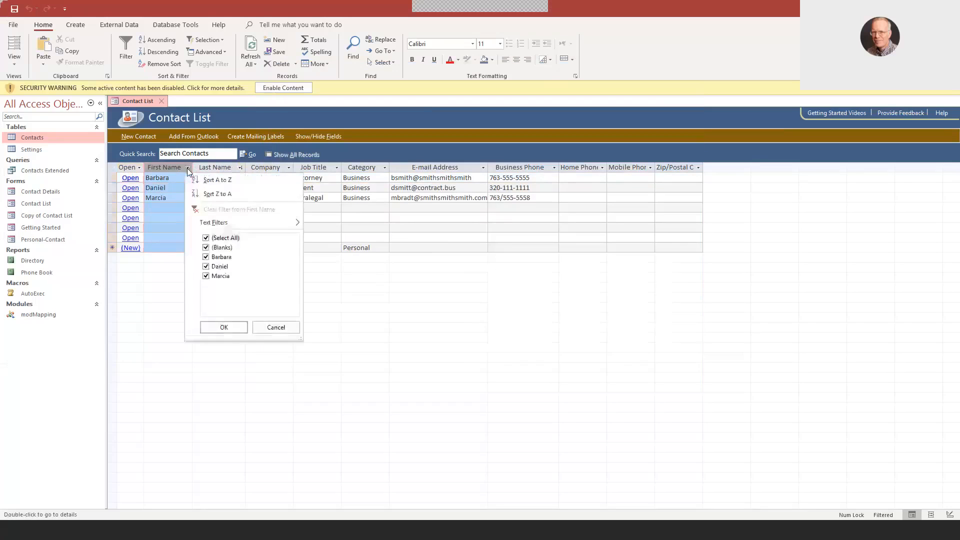
{"action": "left_click", "coordinate": [215, 181]}
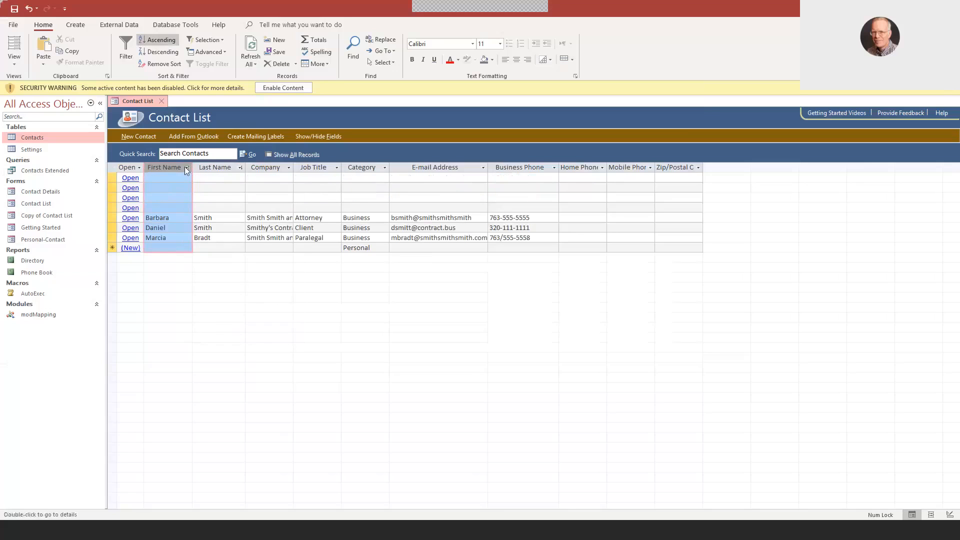
{"action": "left_click", "coordinate": [186, 167]}
{"action": "left_click", "coordinate": [220, 195]}
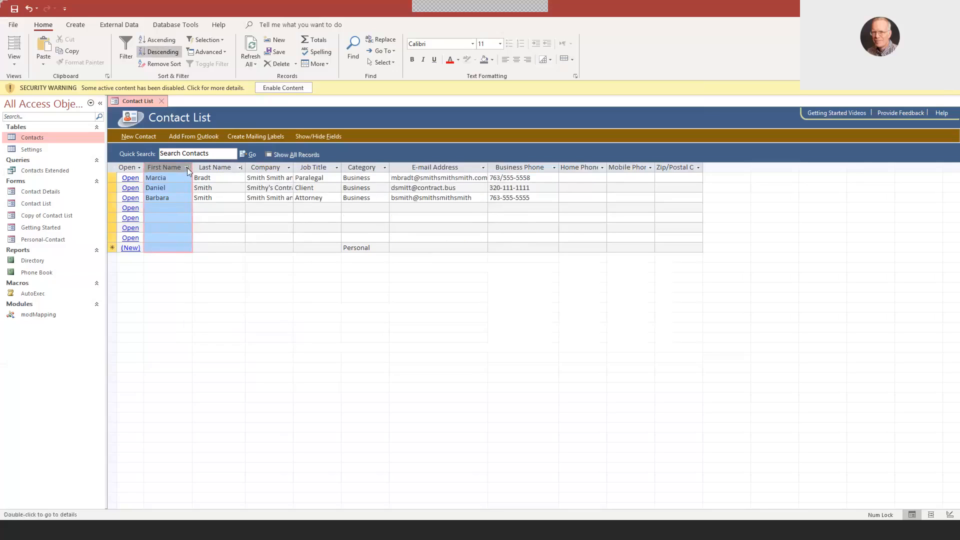
- Sort the contact list by Last Name from A to Z, then reverse it to Z to A
{"action": "left_click", "coordinate": [240, 168]}
{"action": "left_click", "coordinate": [255, 186]}
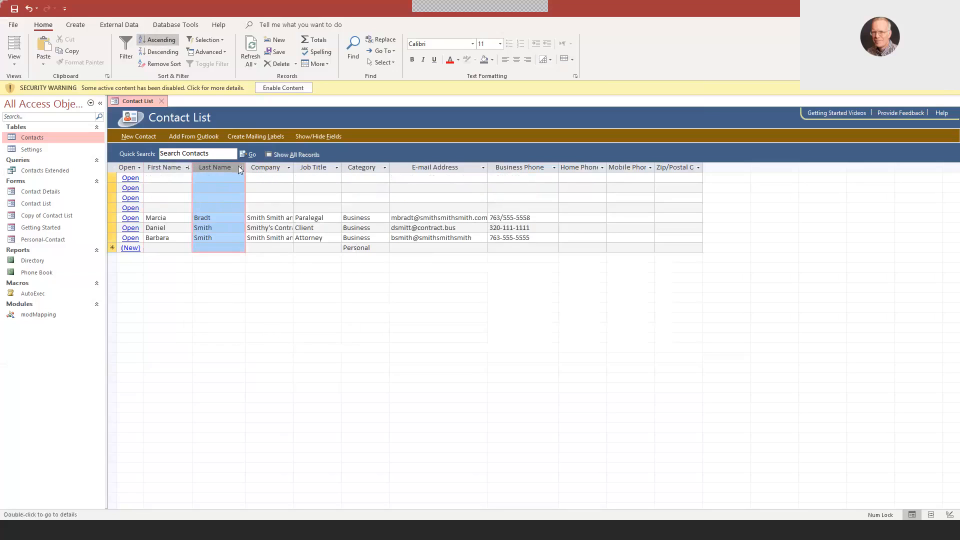
{"action": "left_click", "coordinate": [239, 168]}
{"action": "left_click", "coordinate": [258, 192]}
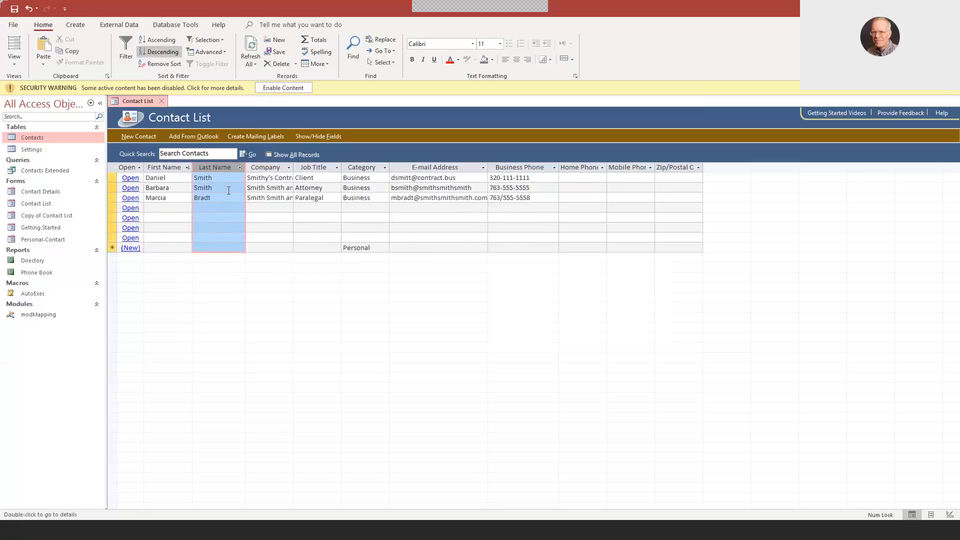
- Sort the contact list by First Name from A to Z
{"action": "left_click", "coordinate": [186, 169]}
{"action": "left_click", "coordinate": [197, 179]}
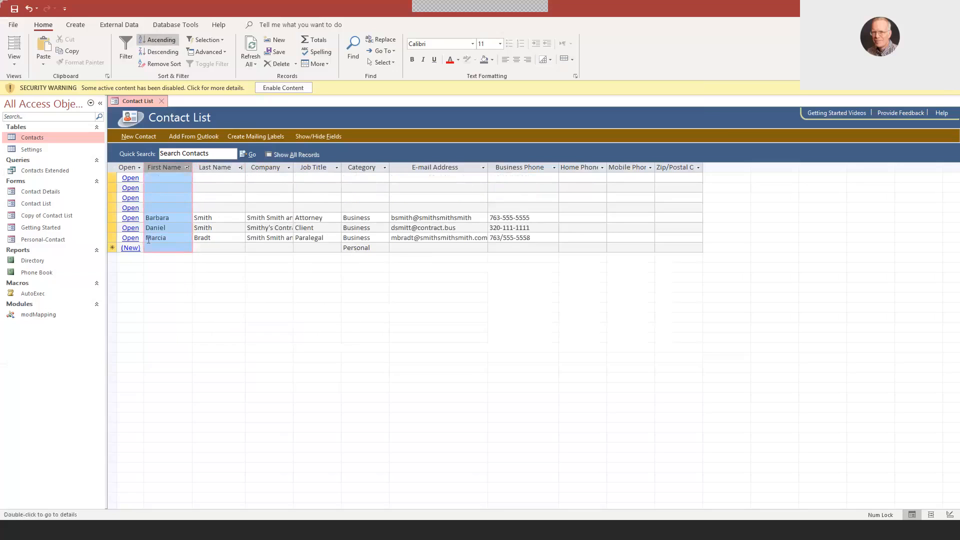
- Open the last blank record above the filled contacts and enter the second attorney's first and last name
{"action": "left_click", "coordinate": [130, 208]}
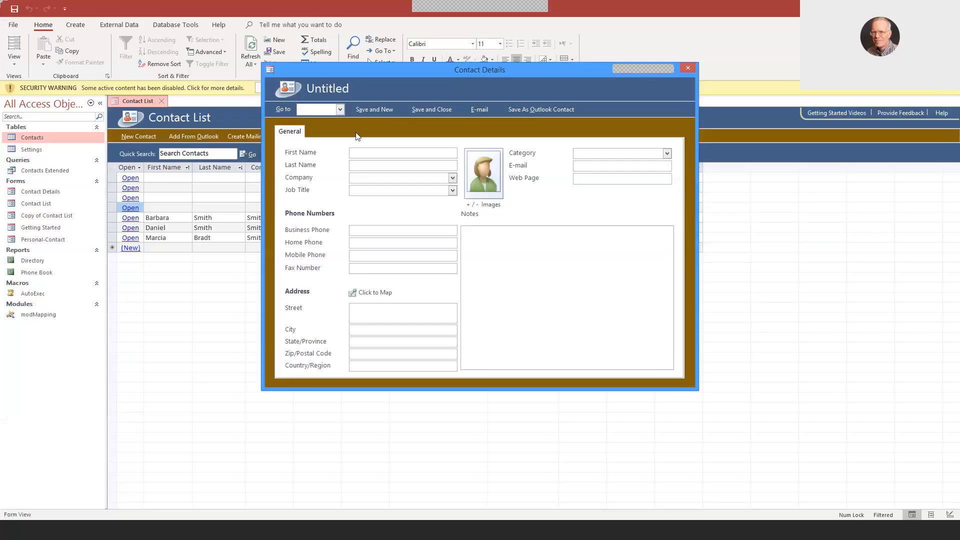
{"action": "key", "text": "Tab"}
- Set the second attorney's company to Smith Smith and Smith and the job title to Attorney
{"action": "left_click", "coordinate": [452, 178]}
{"action": "left_click", "coordinate": [422, 199]}
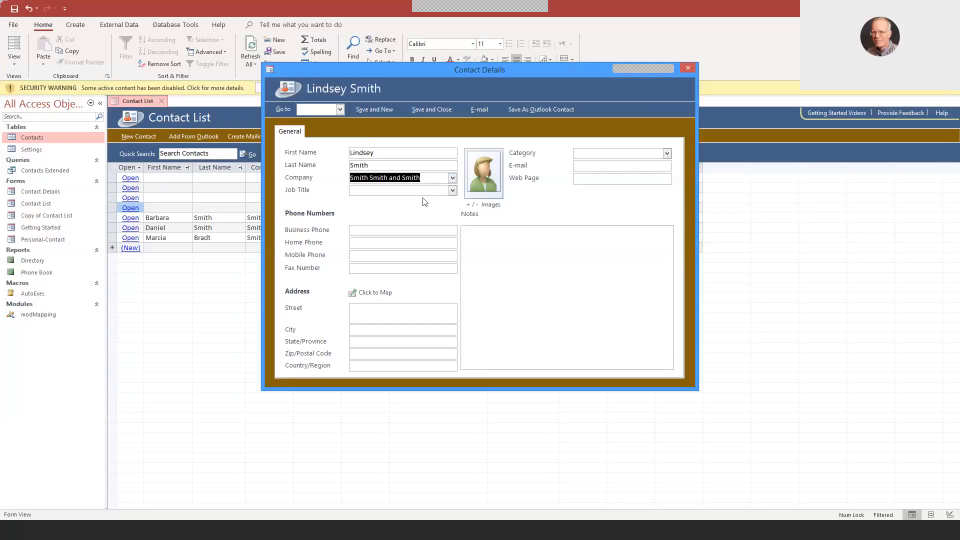
{"action": "left_click", "coordinate": [453, 190]}
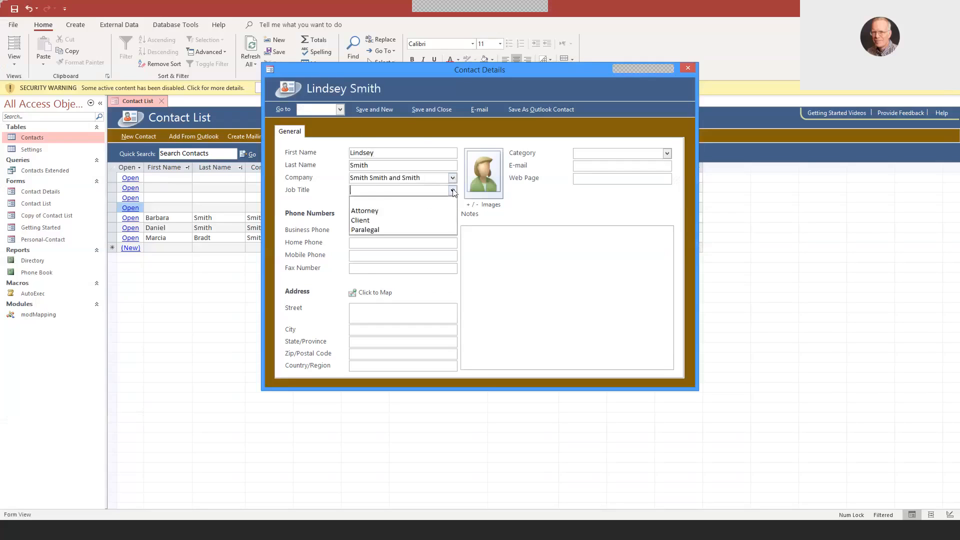
{"action": "left_click", "coordinate": [426, 211]}
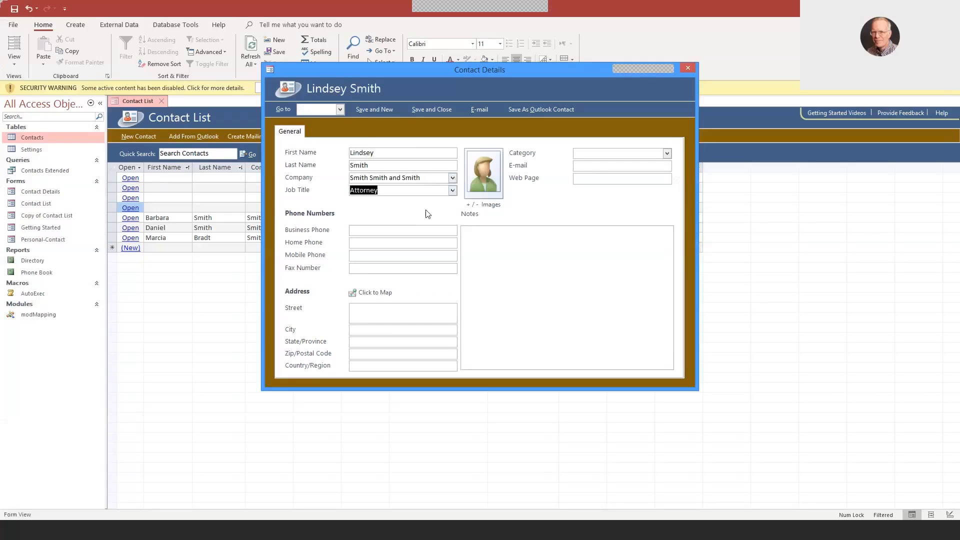
- Set the second attorney's category to Business and enter the contact's full e-mail address
{"action": "left_click", "coordinate": [667, 153]}
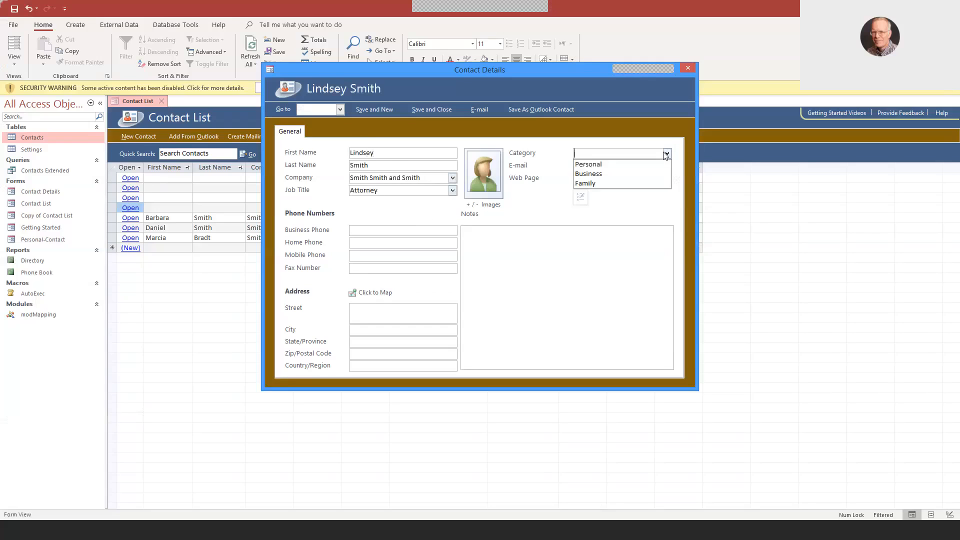
{"action": "left_click", "coordinate": [620, 164]}
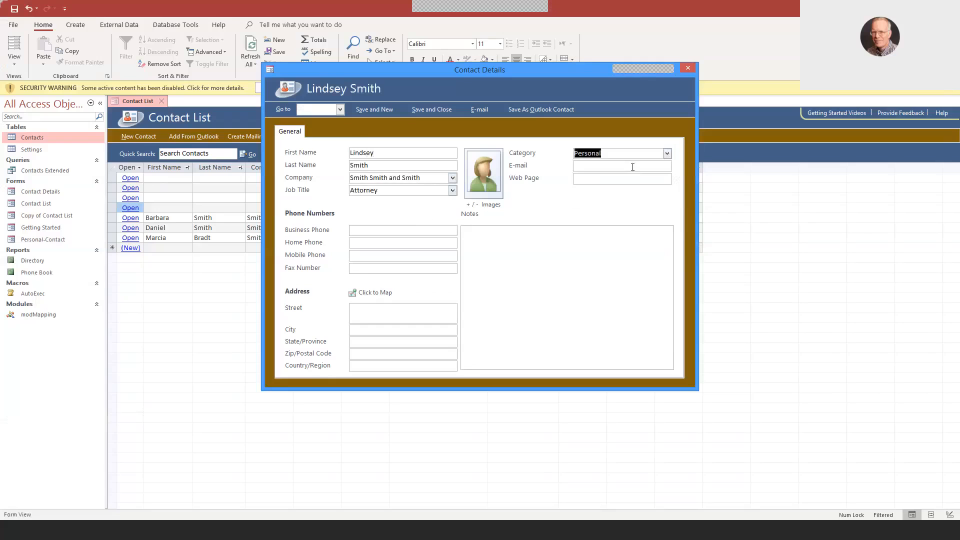
{"action": "left_click", "coordinate": [667, 153]}
{"action": "left_click", "coordinate": [591, 172]}
{"action": "left_click", "coordinate": [592, 166]}
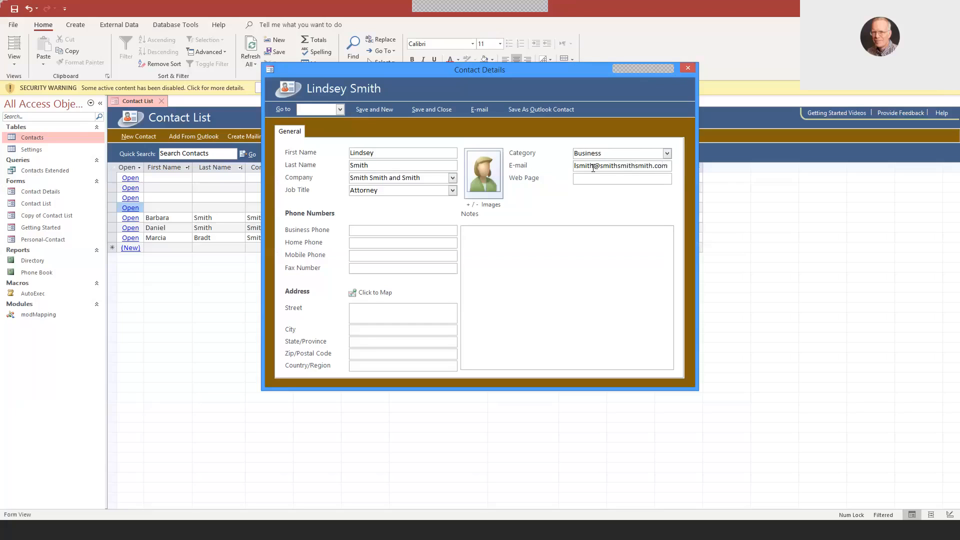
- Enter the second attorney's business phone number, then save and close the record
{"action": "key", "text": "Tab"}
{"action": "left_click", "coordinate": [374, 230]}
{"action": "type", "text": "763-555-5556"}
{"action": "left_click", "coordinate": [428, 110]}
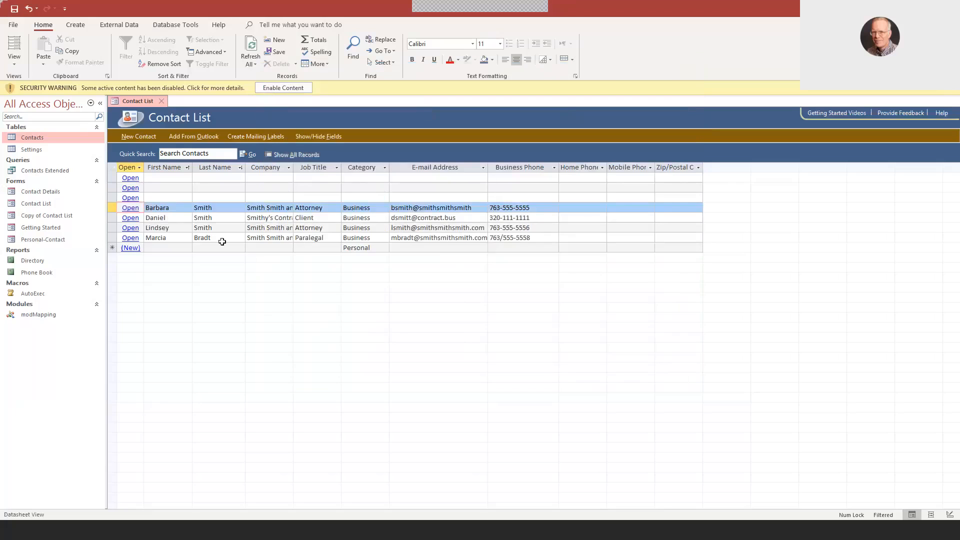
- Leave the blank contact record unfilled and enable the database's disabled active content
{"action": "left_click", "coordinate": [130, 199]}
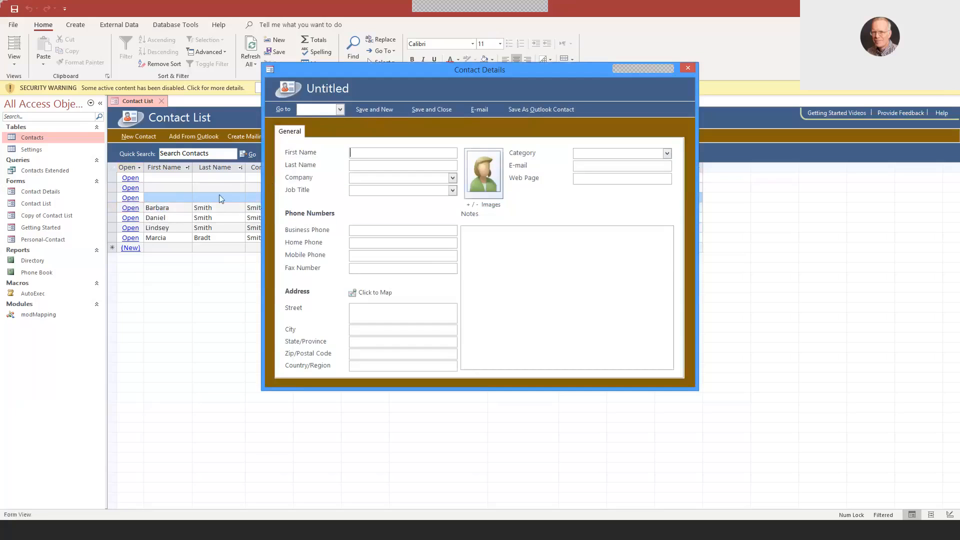
{"action": "left_click", "coordinate": [690, 68]}
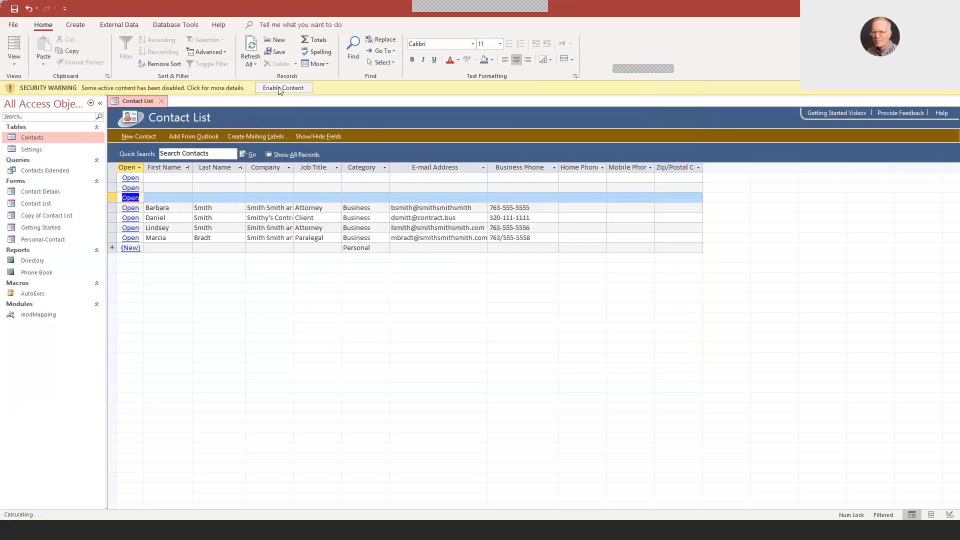
{"action": "left_click", "coordinate": [279, 88]}
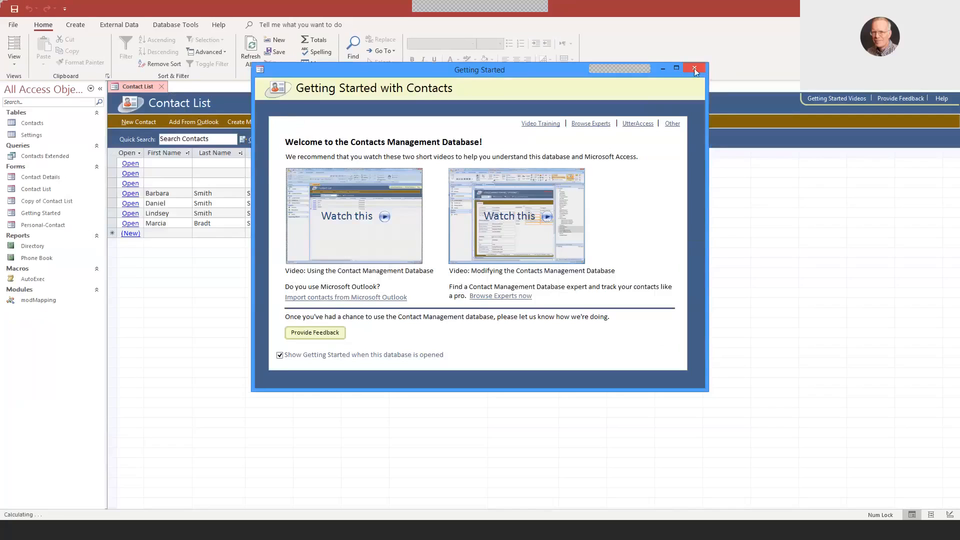
- Close the Getting Started window and start saving a database copy in the default Access Database format, allowing all open objects to close
{"action": "left_click", "coordinate": [694, 68]}
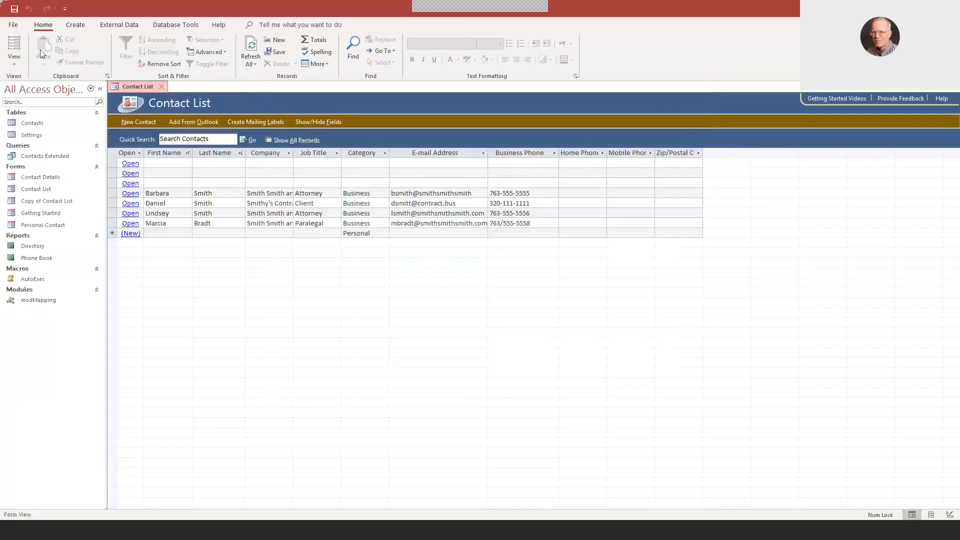
{"action": "left_click", "coordinate": [8, 25]}
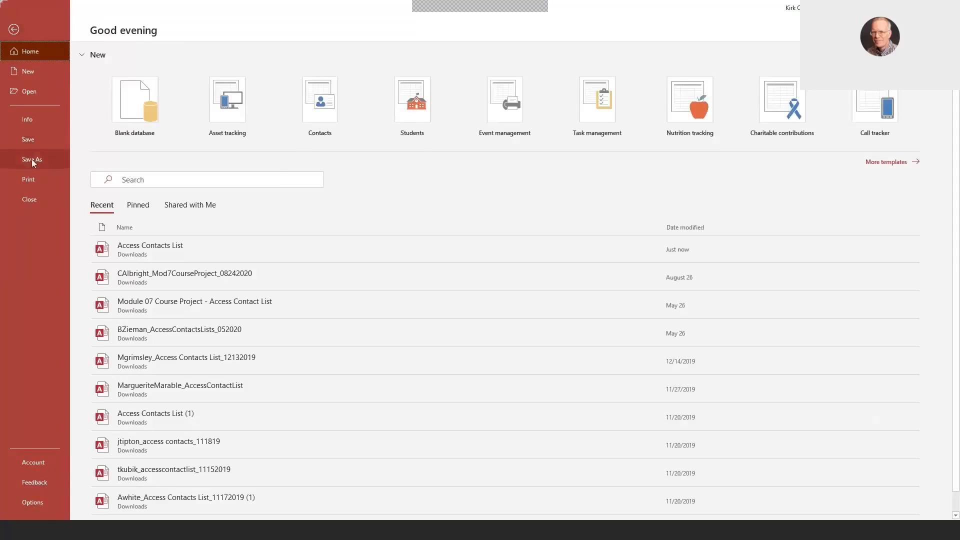
{"action": "left_click", "coordinate": [31, 159]}
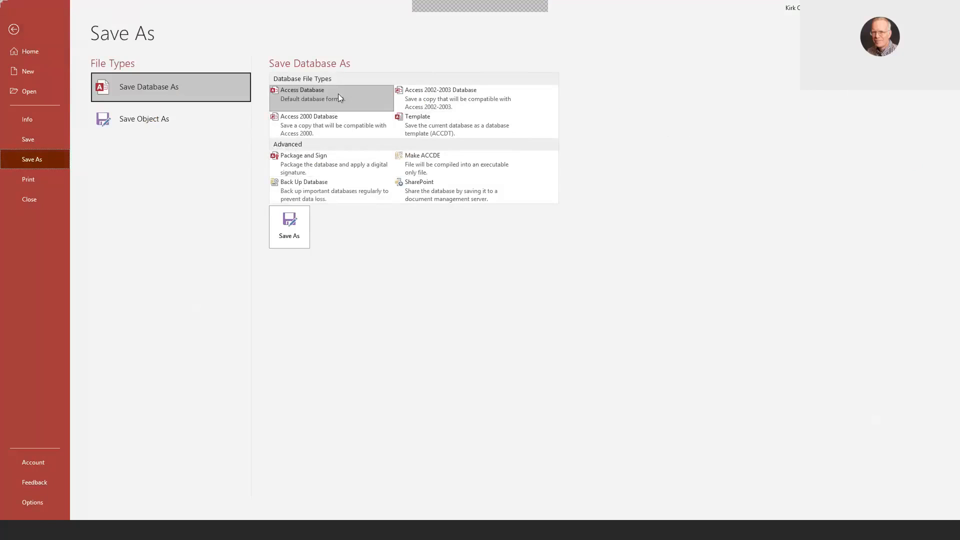
{"action": "left_click", "coordinate": [291, 233]}
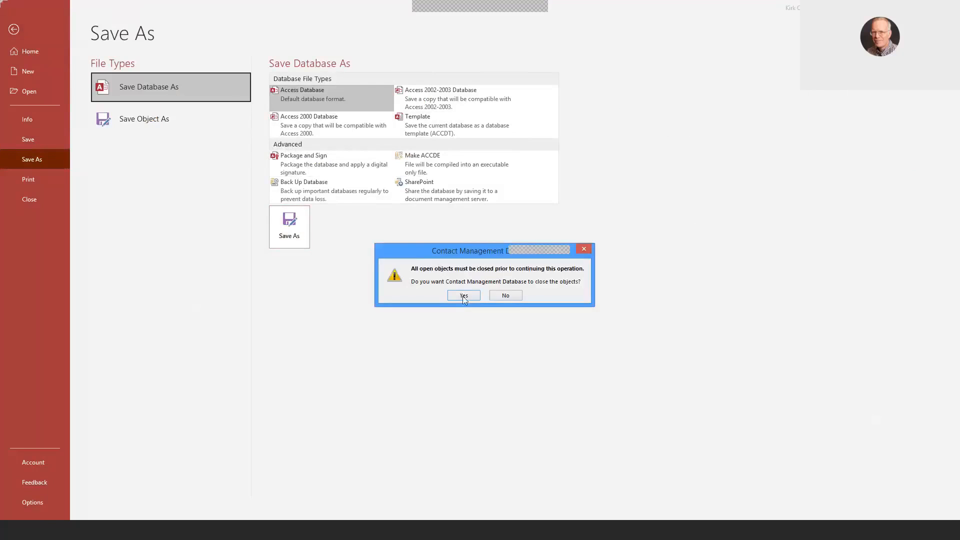
{"action": "left_click", "coordinate": [455, 296]}
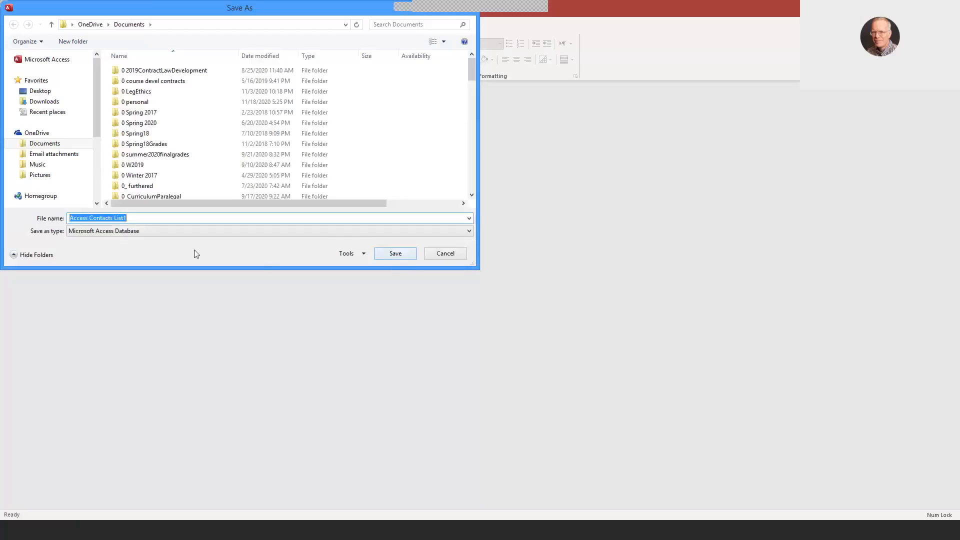
- Add the author's first initial and surname before Access Contacts List1 in the file name, save the copy and dismiss its welcome window
{"action": "left_click", "coordinate": [70, 218]}
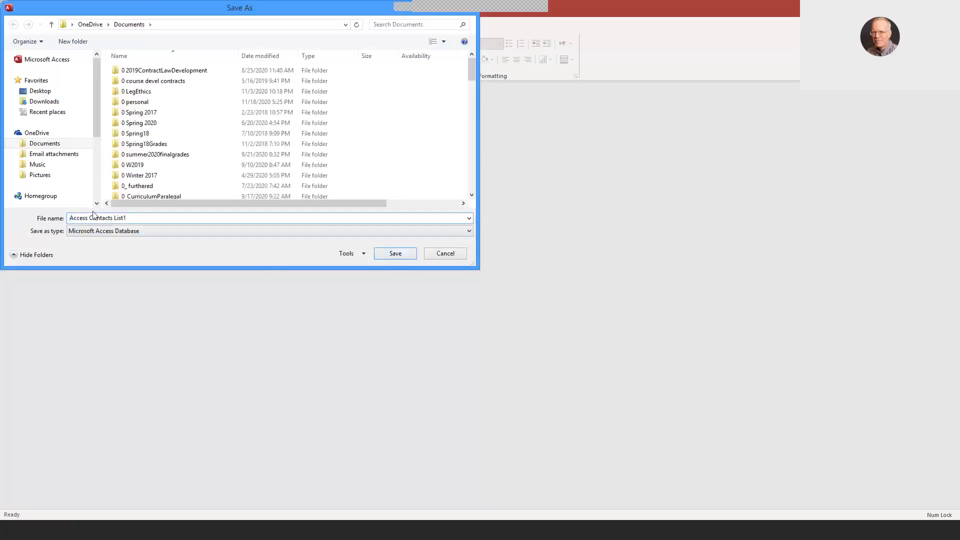
{"action": "left_click", "coordinate": [395, 253]}
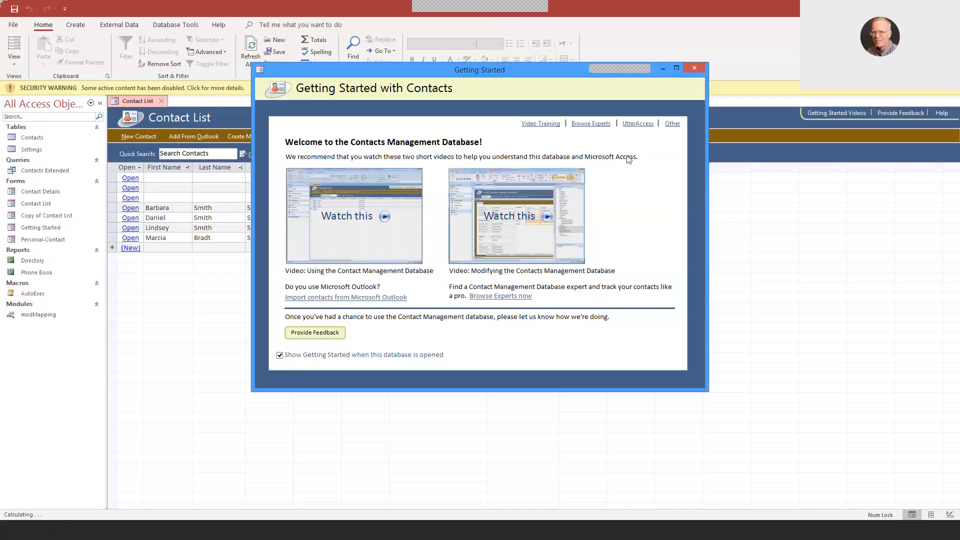
{"action": "left_click", "coordinate": [695, 68]}
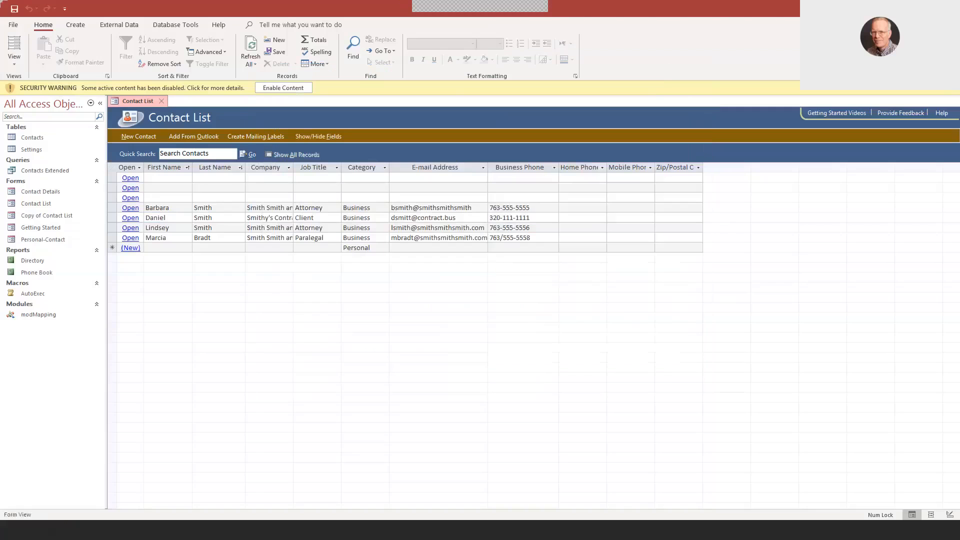